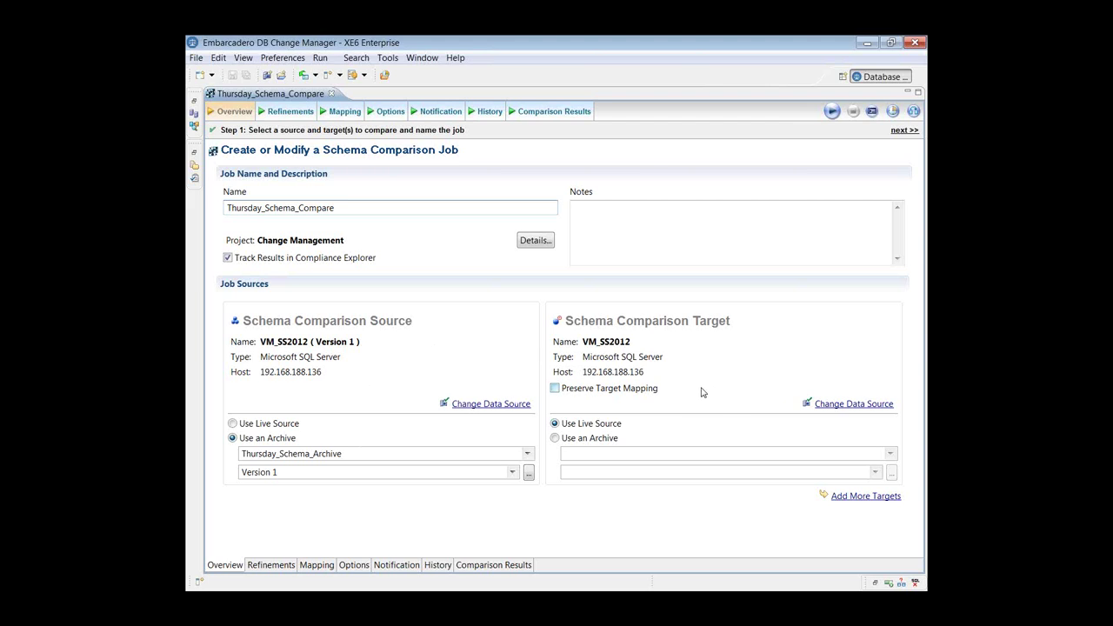
Review the schema comparison's refinements, expanding the GIM database's dbo owner down to its list of tables
left_click(293, 114)
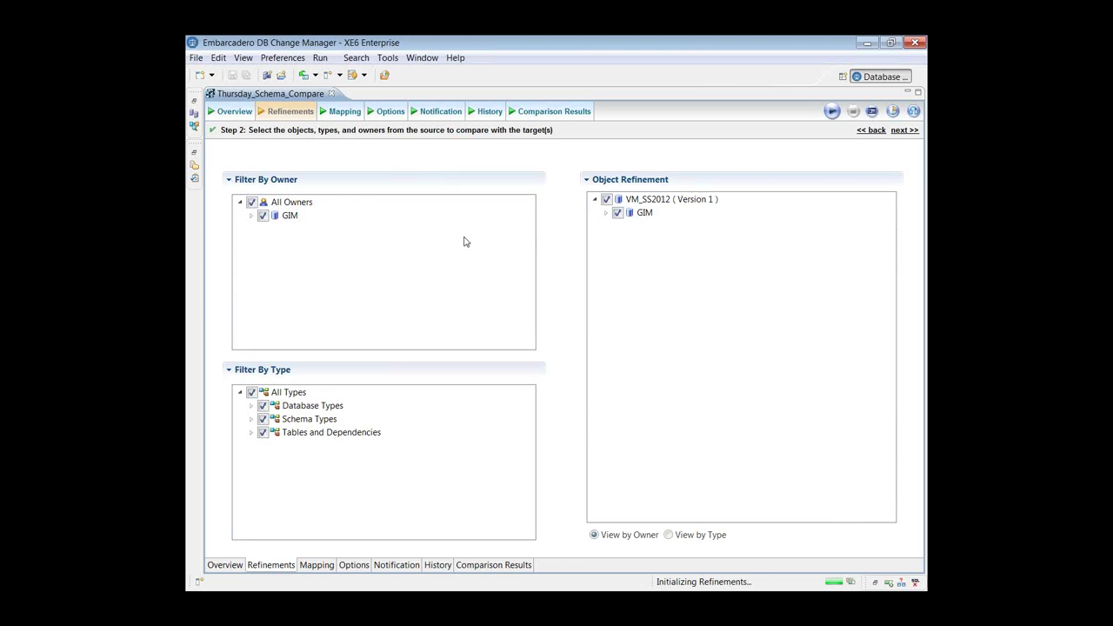
left_click(289, 216)
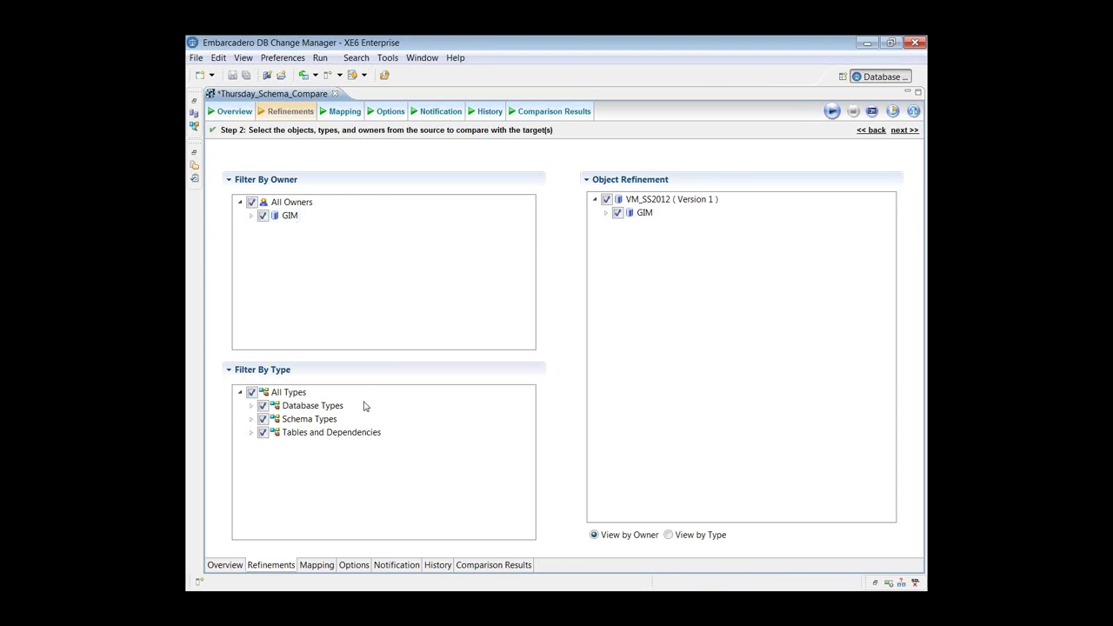
left_click(628, 201)
left_click(606, 213)
left_click(617, 239)
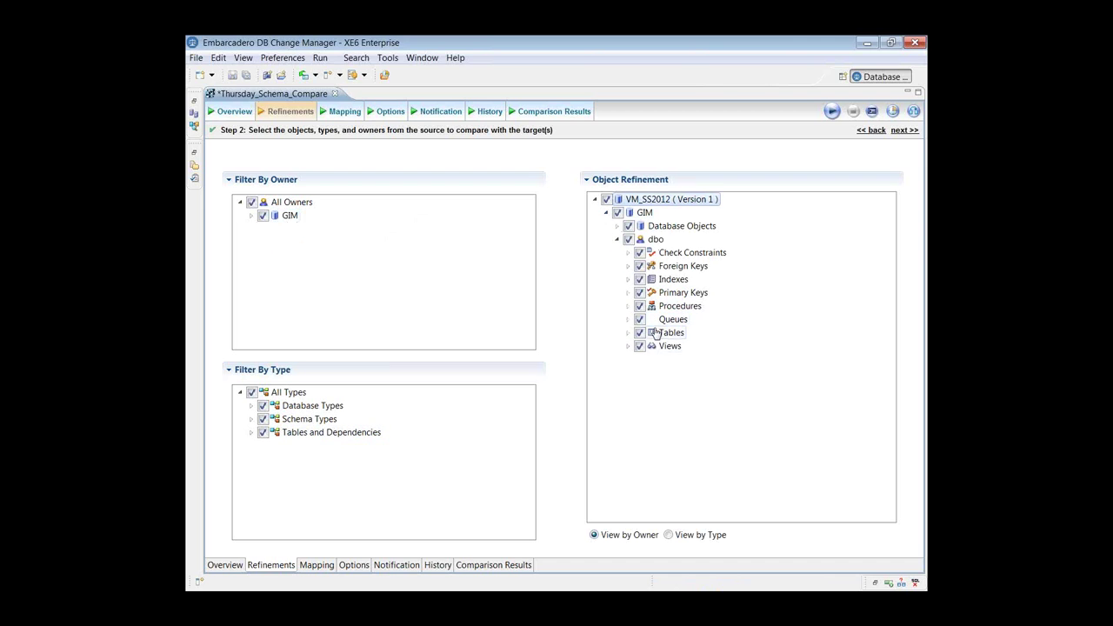
left_click(629, 333)
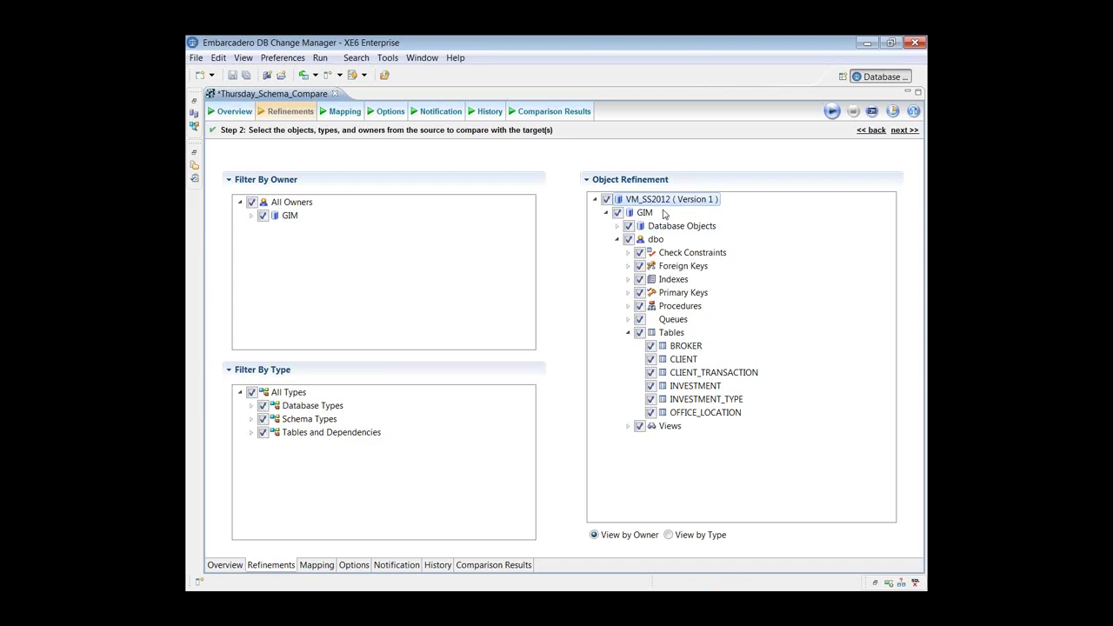
Check the source-to-target database mapping and open the individual comparison results for the VM_SS2012 target
left_click(340, 114)
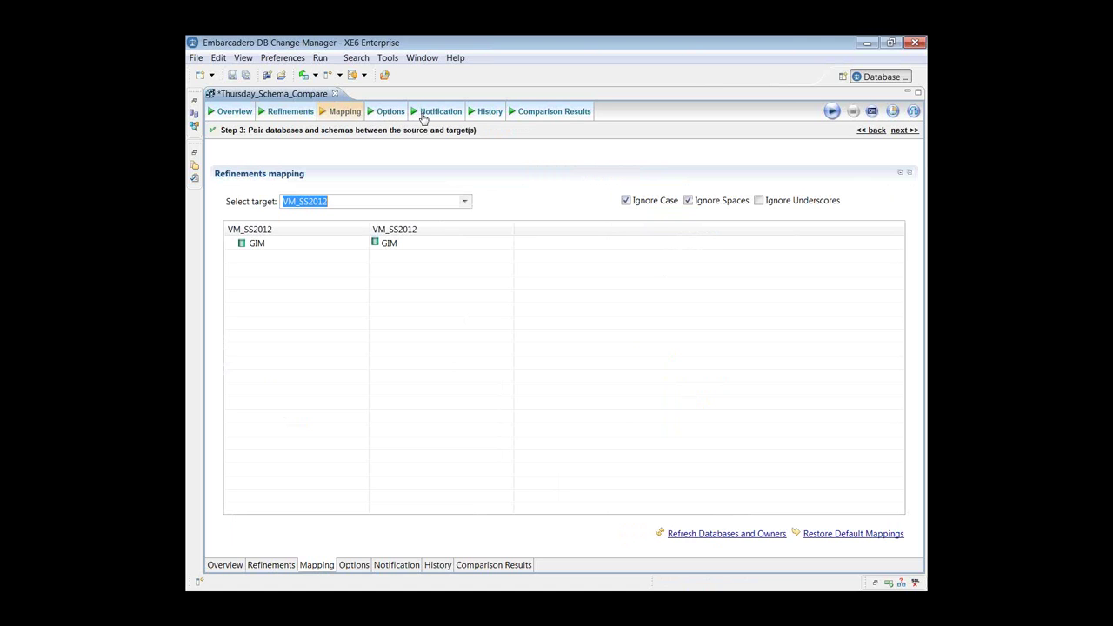
left_click(554, 115)
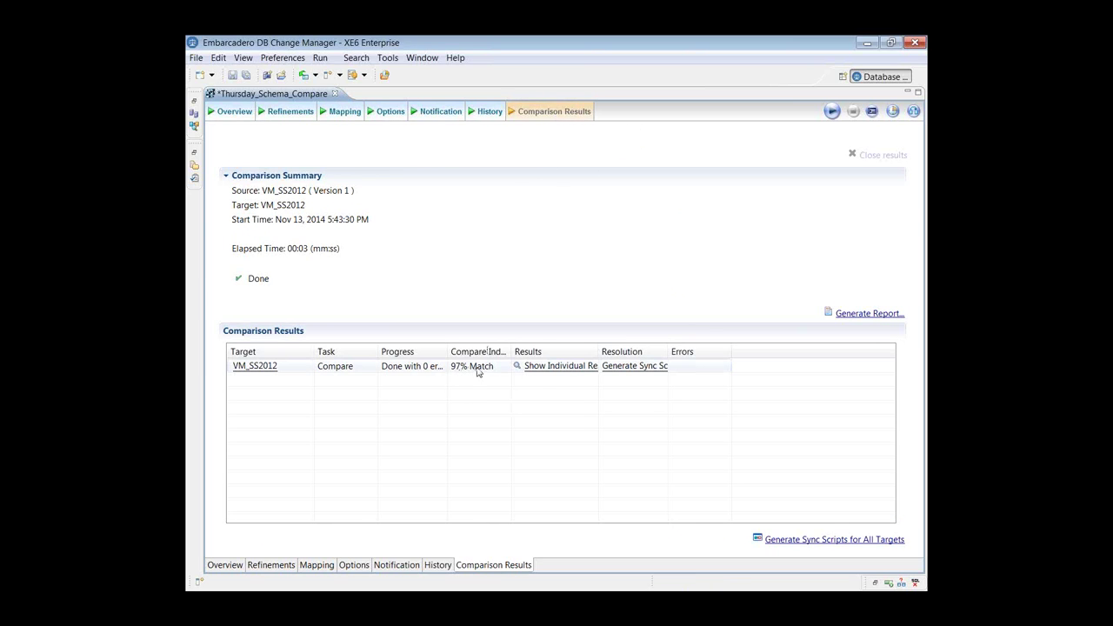
left_click(544, 366)
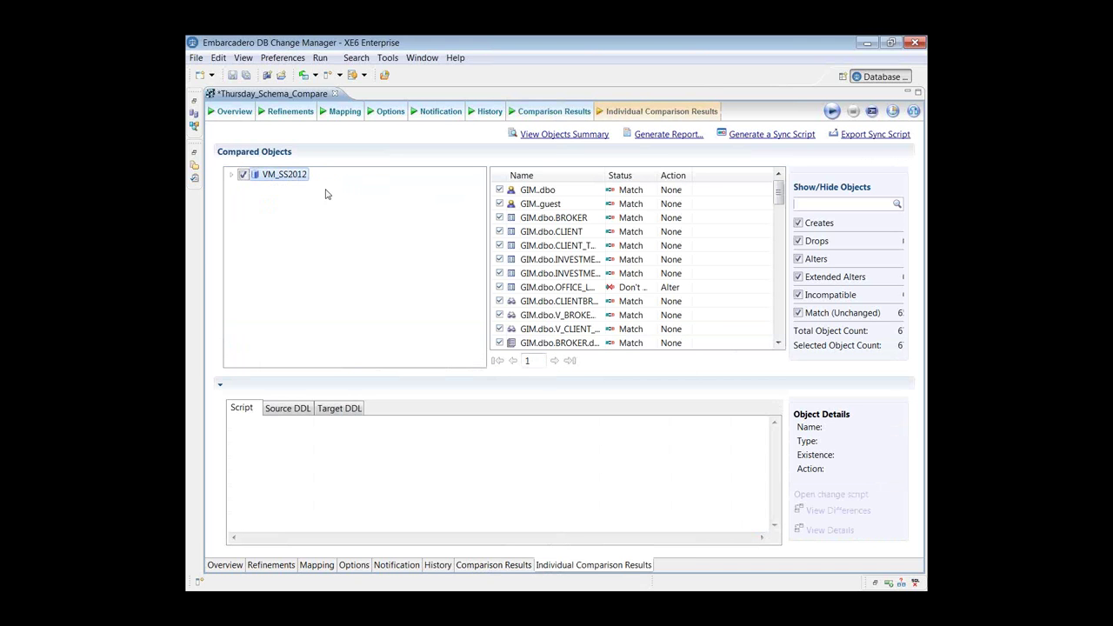
Hide the matching objects and review the sync scripts for the OFFICE_LOCATION table and the CLIENT_TRANSACTION_BROKER index
left_click(799, 313)
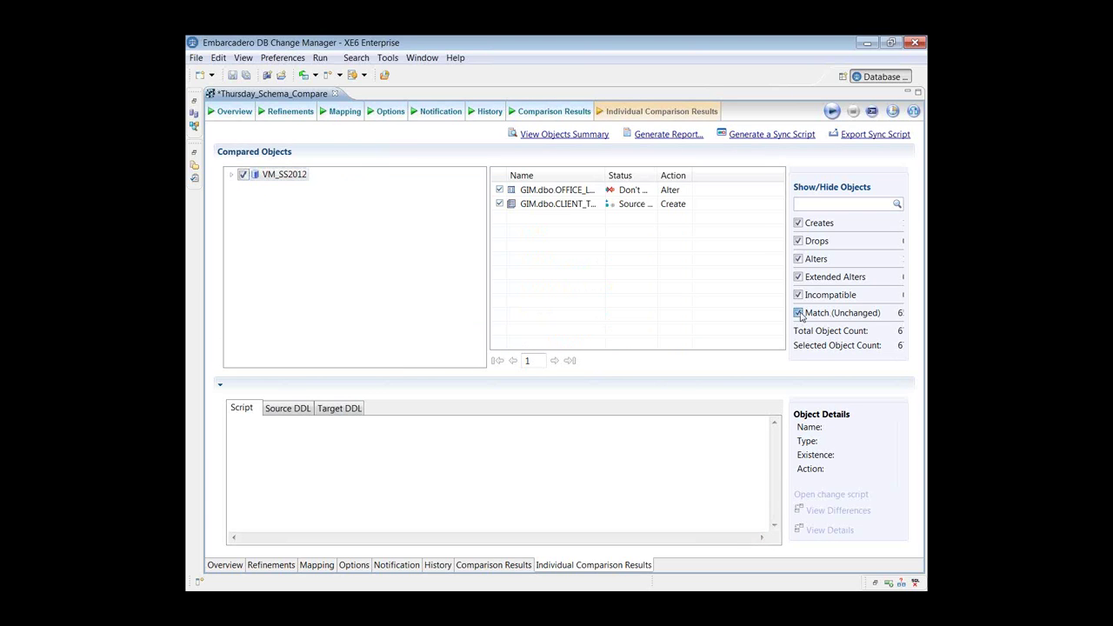
left_click_drag(659, 175, 701, 175)
left_click(561, 190)
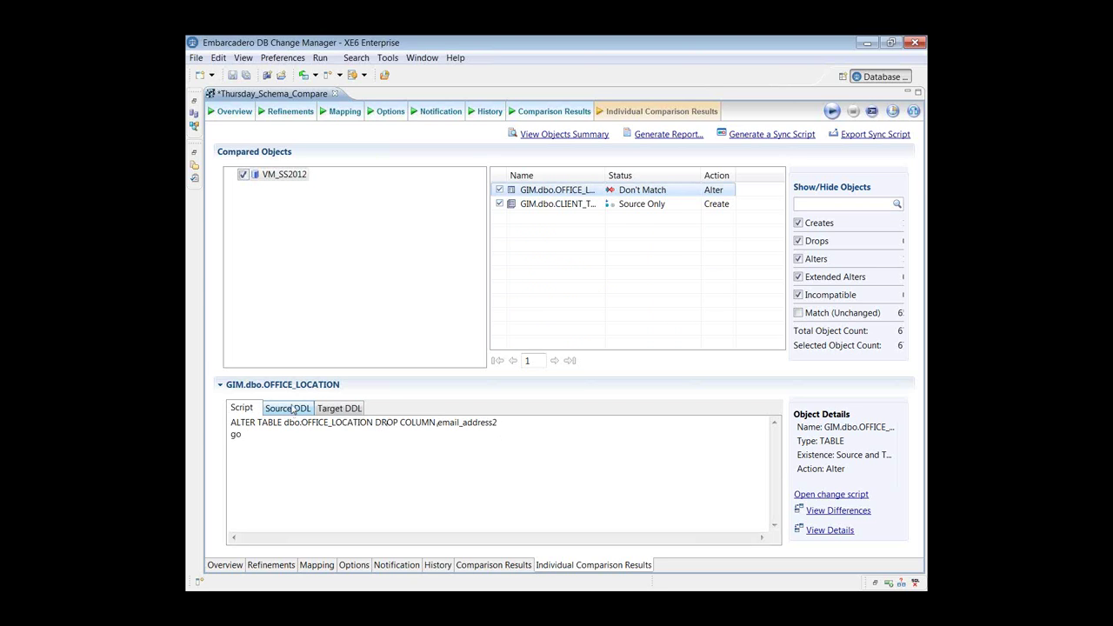
left_click(563, 205)
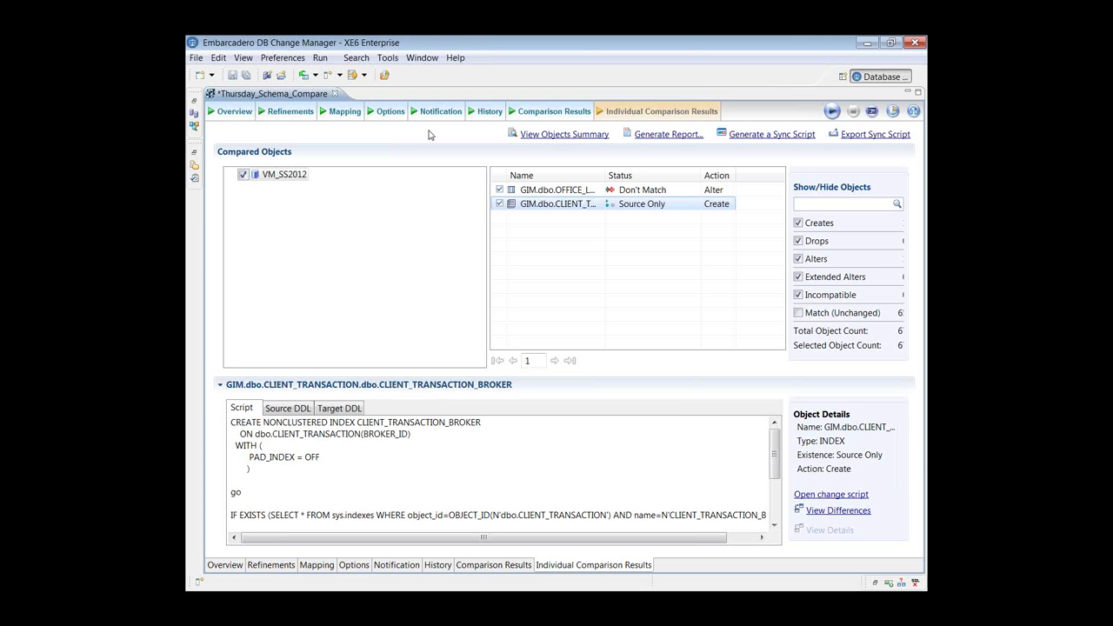
left_click(235, 111)
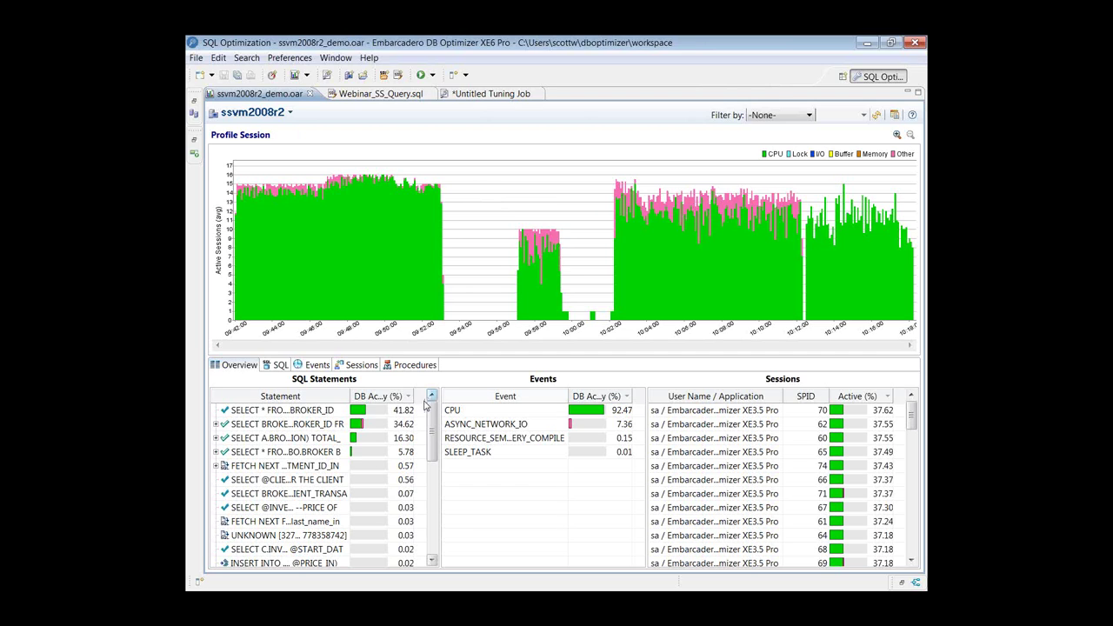
In DB Optimizer's ssvm2008r2 profile, examine the SQL text of the most active statements, including the variant nested under SELECT A.BROKER_ID
double_click(251, 409)
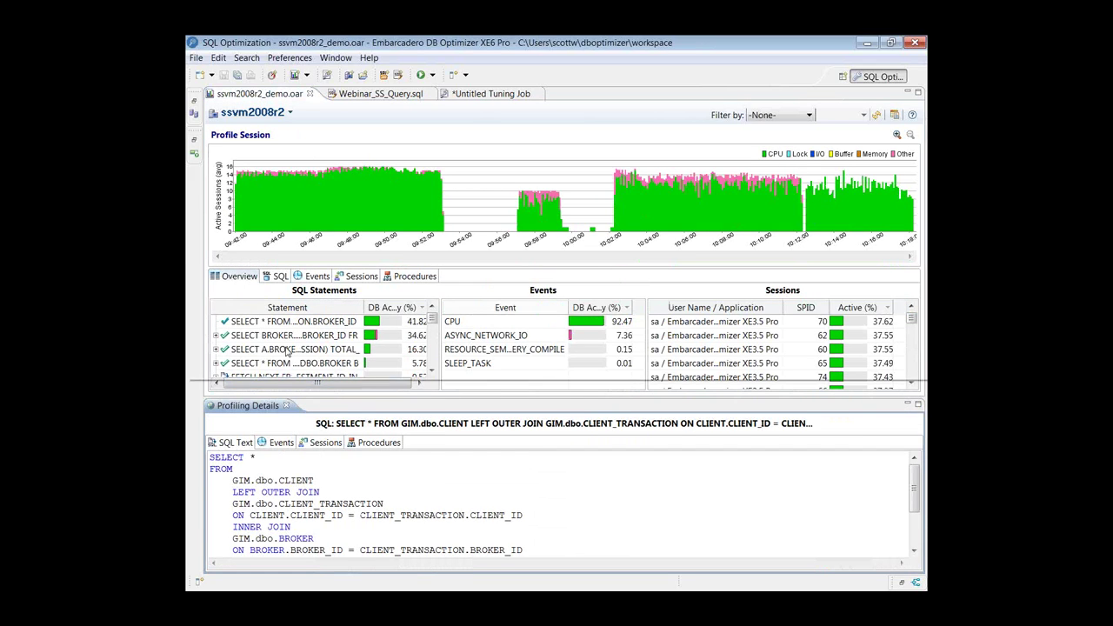
left_click(289, 321)
left_click(281, 336)
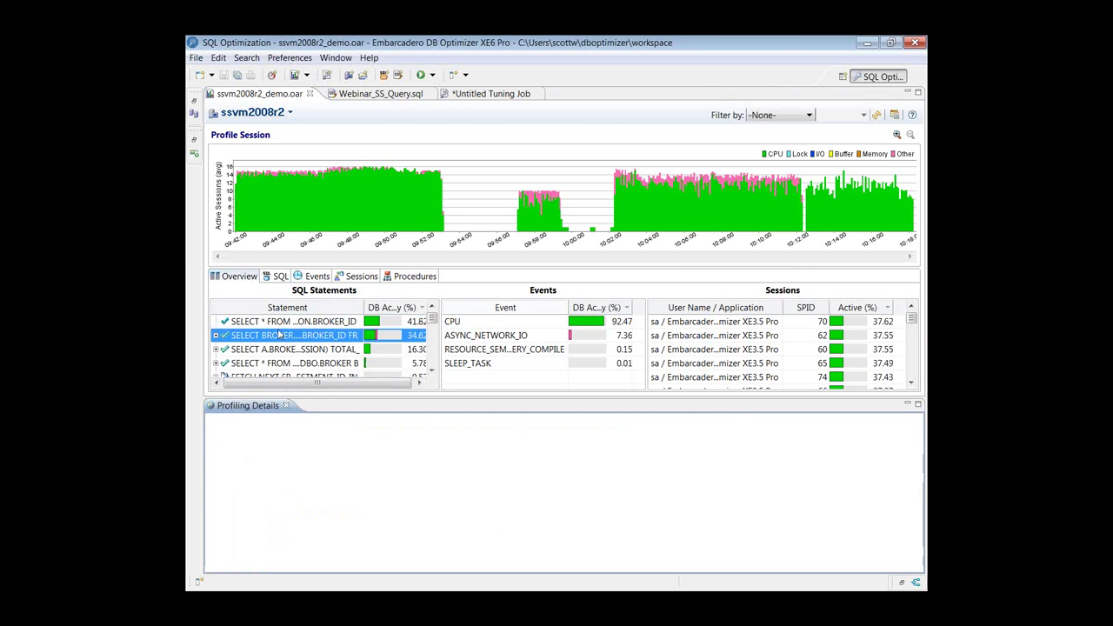
left_click(277, 351)
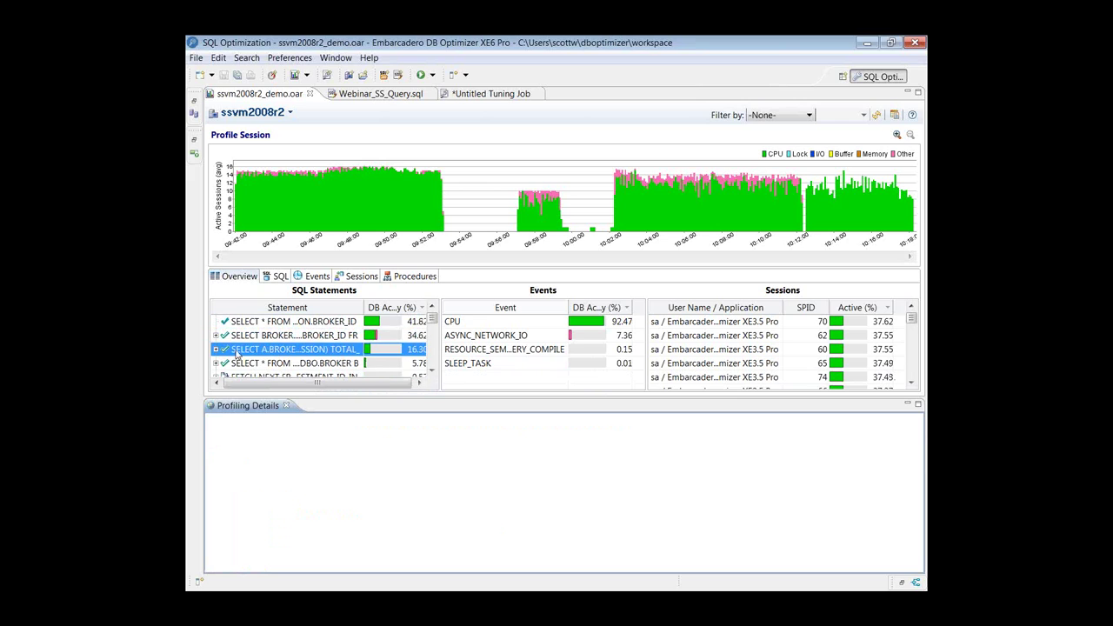
left_click(216, 349)
left_click(274, 364)
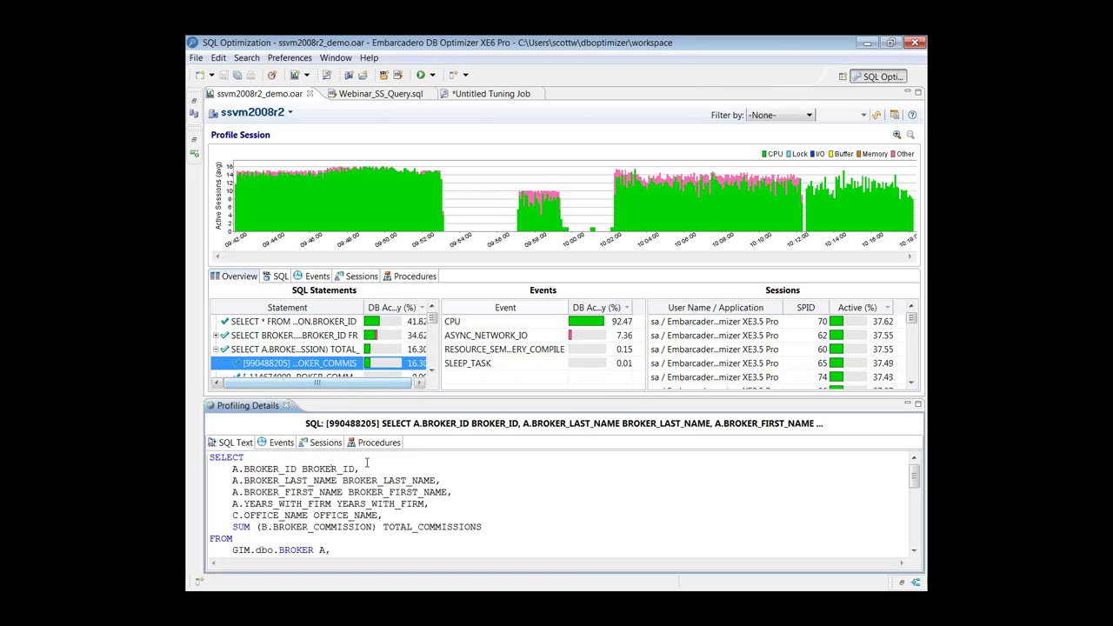
left_click(216, 349)
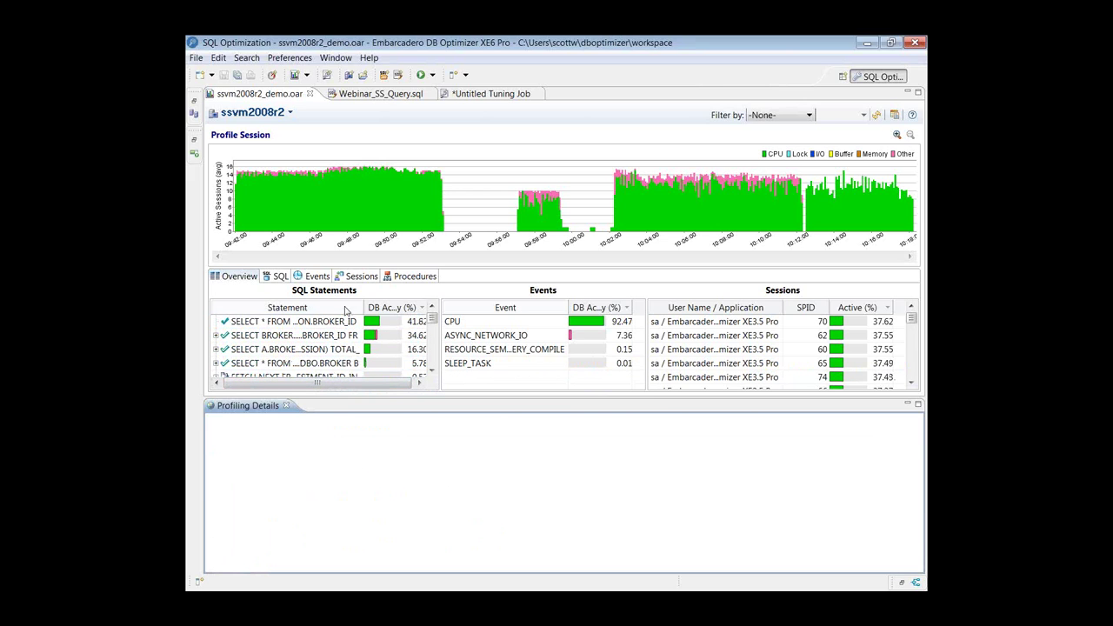
Close the profiling details and inspect the activity in a brief time slice just after 10:02, finishing with the whole session shown
left_click(288, 406)
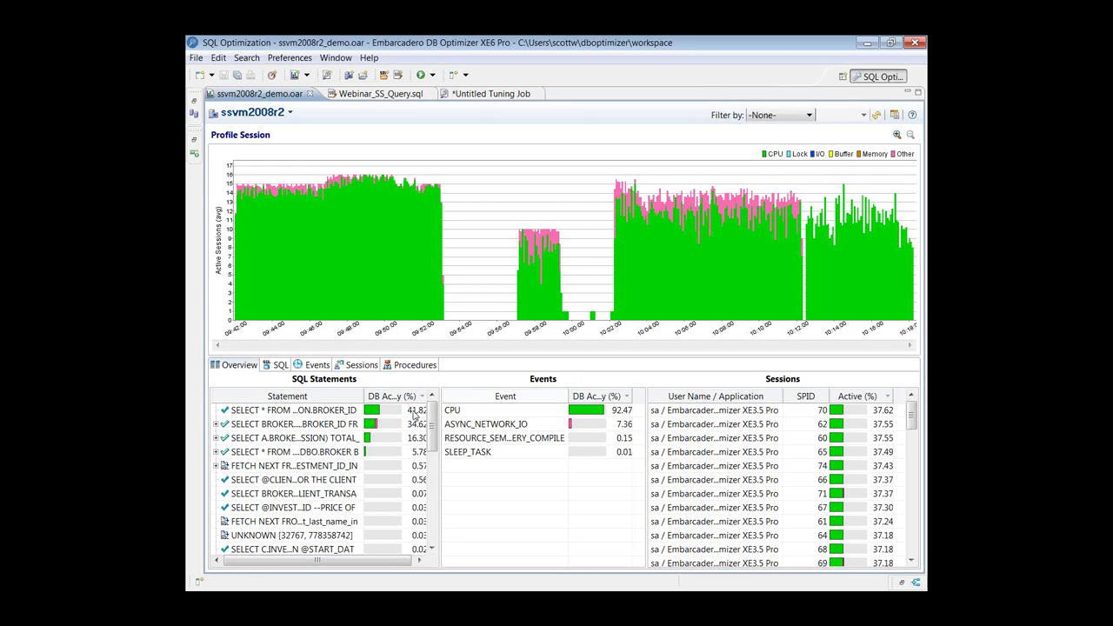
left_click_drag(616, 172, 623, 173)
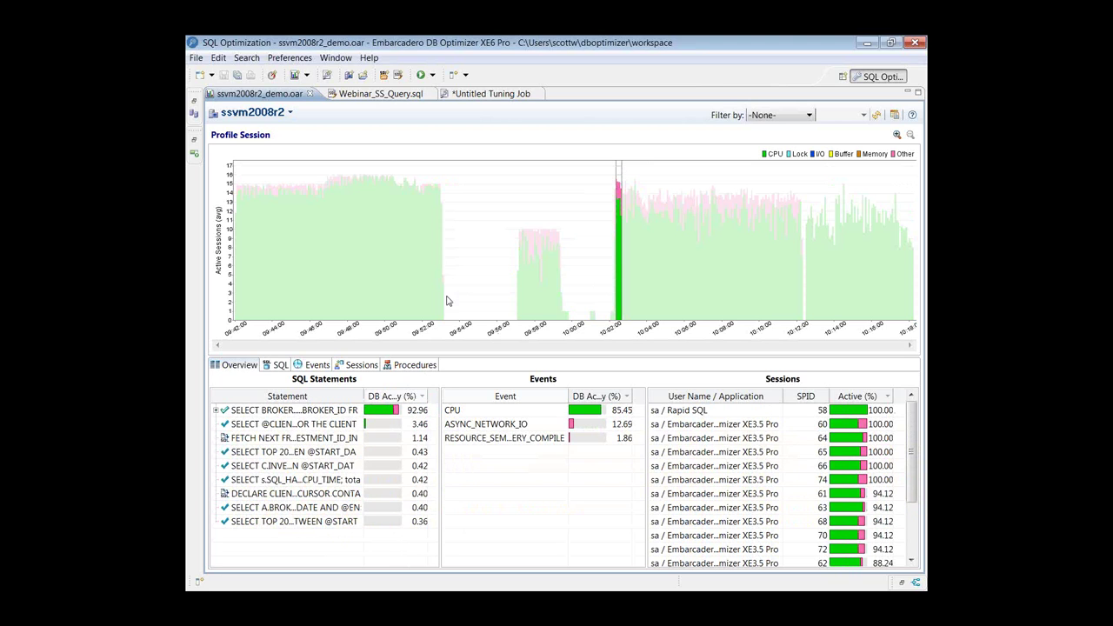
left_click(491, 206)
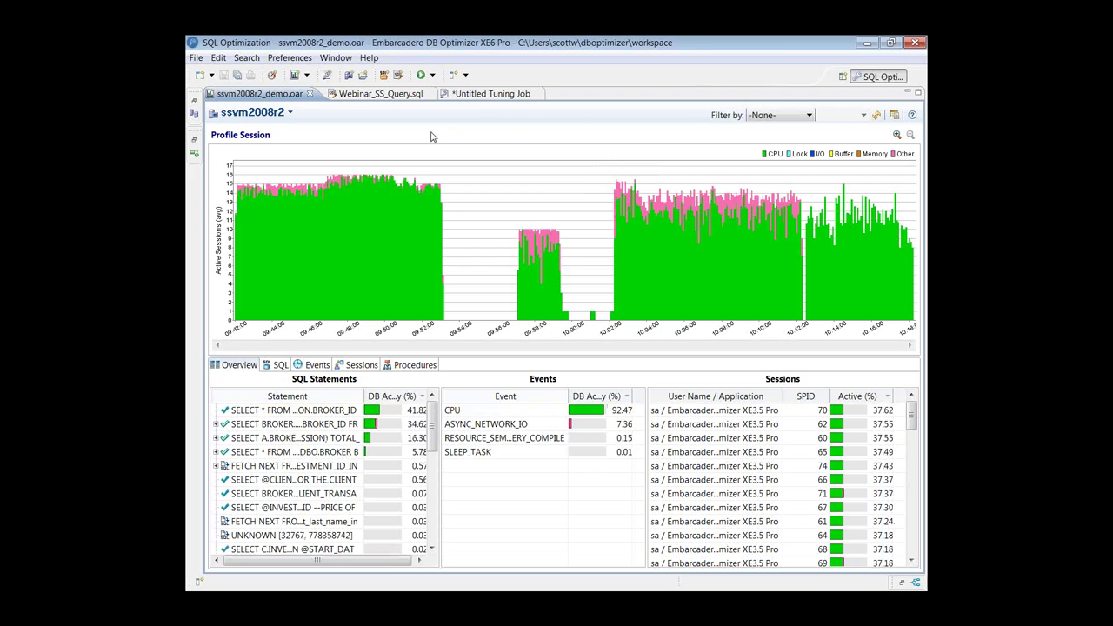
Open the Webinar_SS_Query.sql query and show the available commands for it, including Tune SQL
left_click(395, 98)
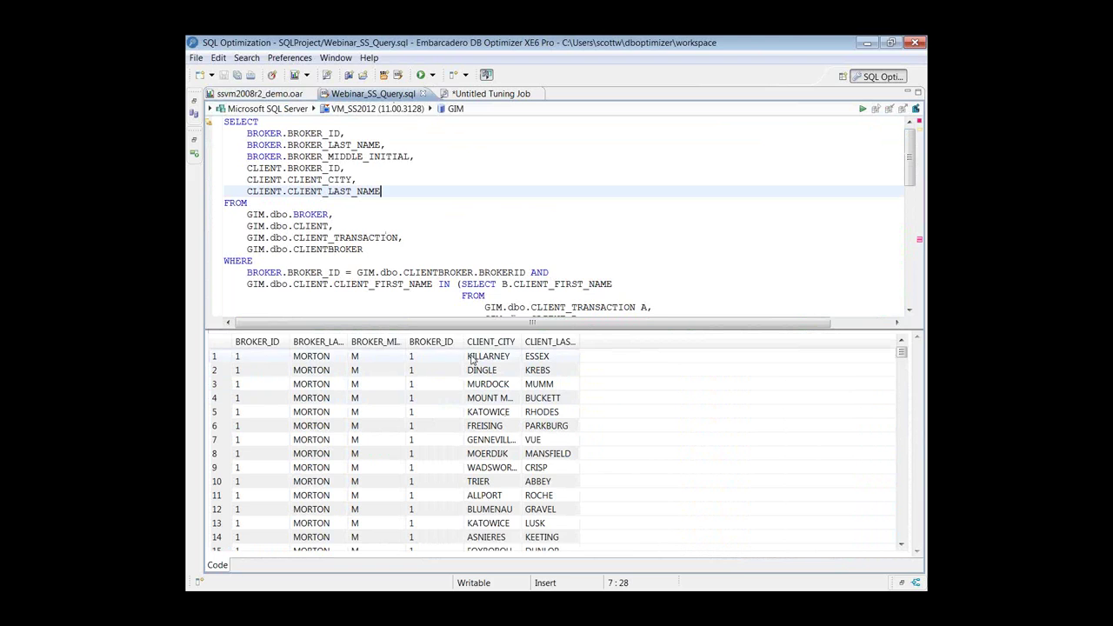
left_click(540, 218)
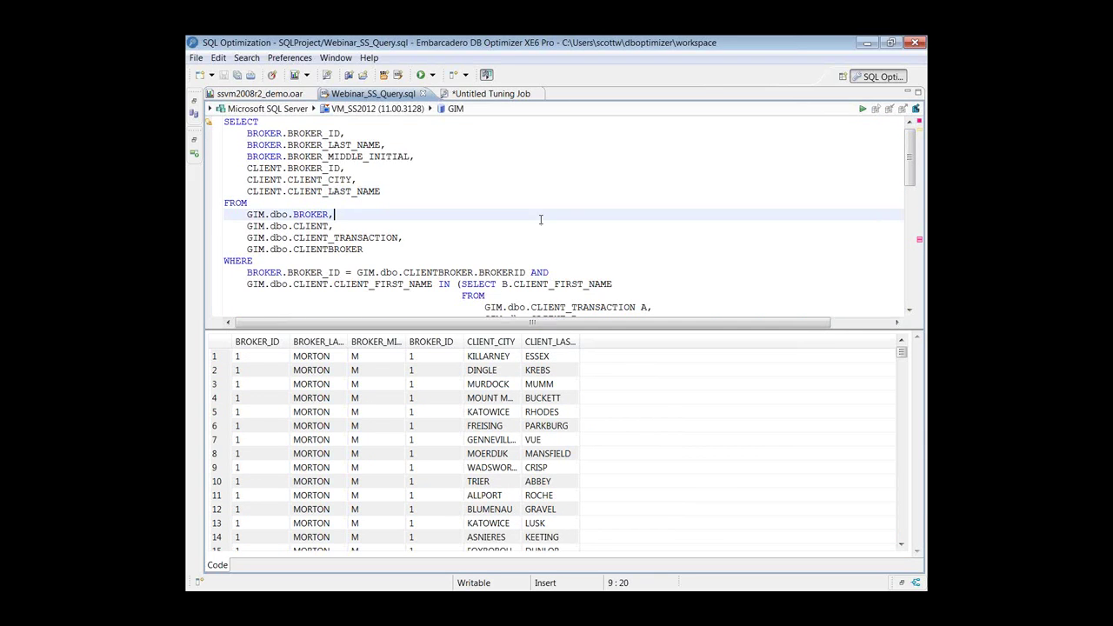
right_click(511, 193)
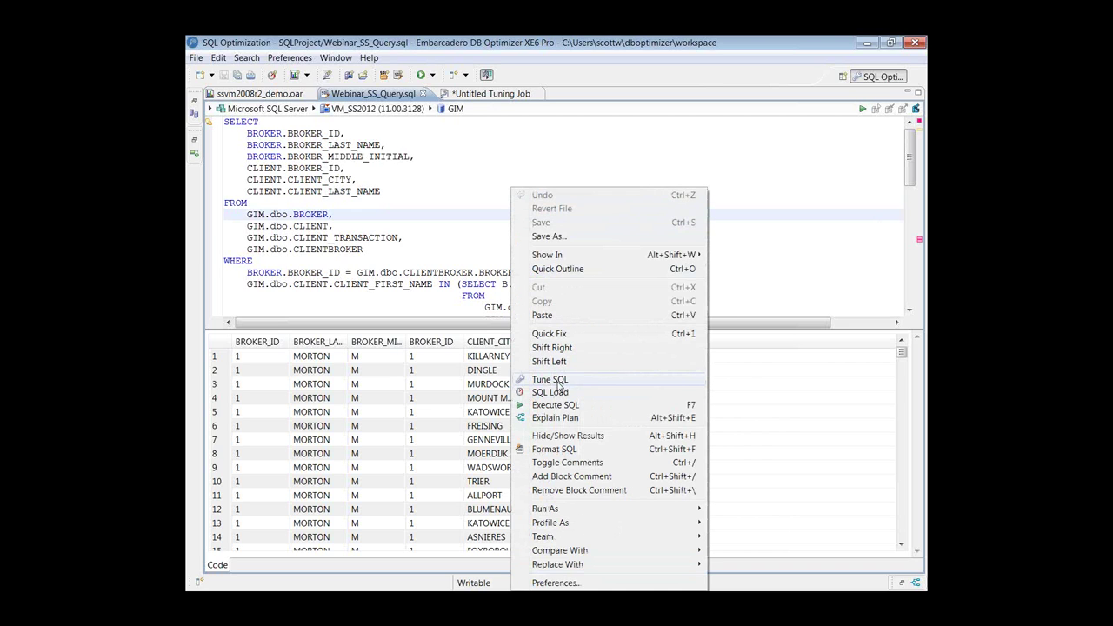
In the untitled tuning job, compare the SQL text of SELECT 1 with its HASH_JOIN_QUERY case and close the comparison
left_click(484, 97)
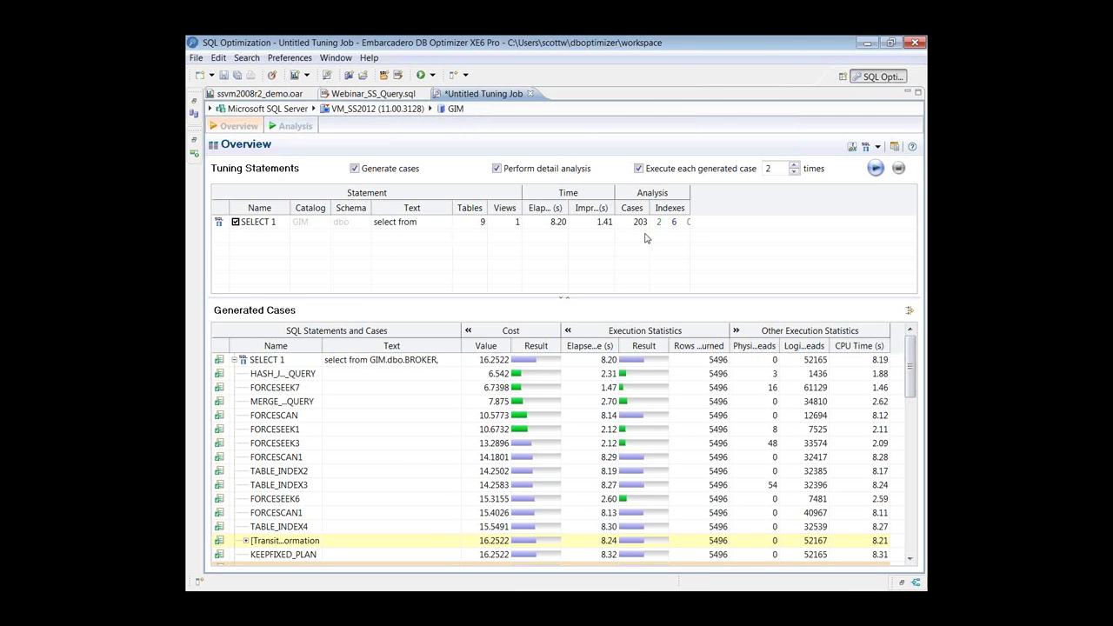
left_click(362, 377)
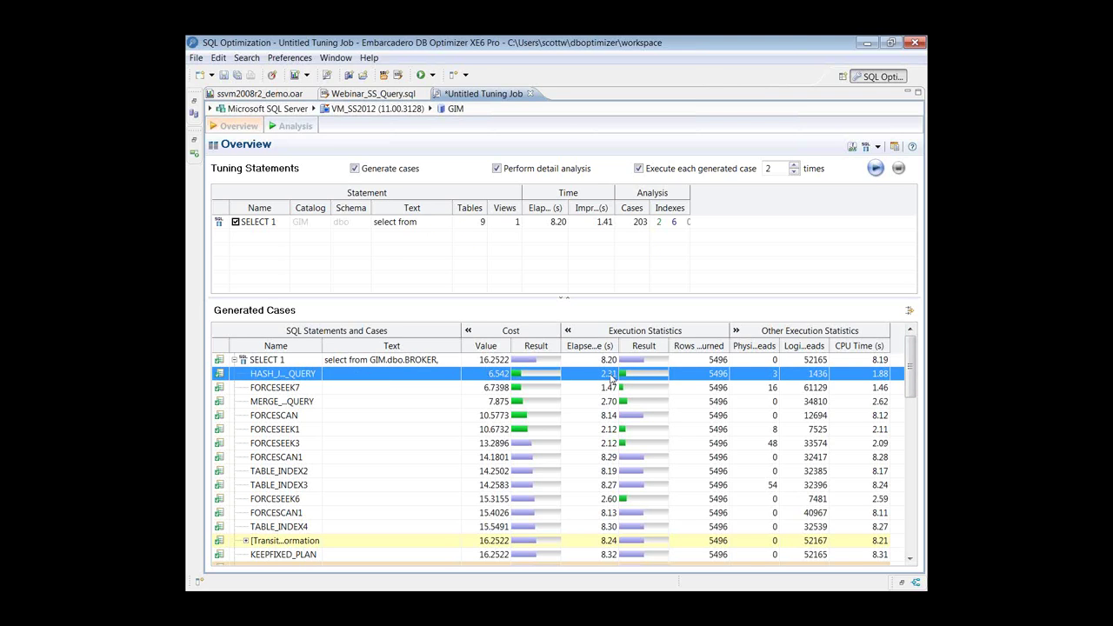
left_click(393, 362, "ctrl")
right_click(392, 358)
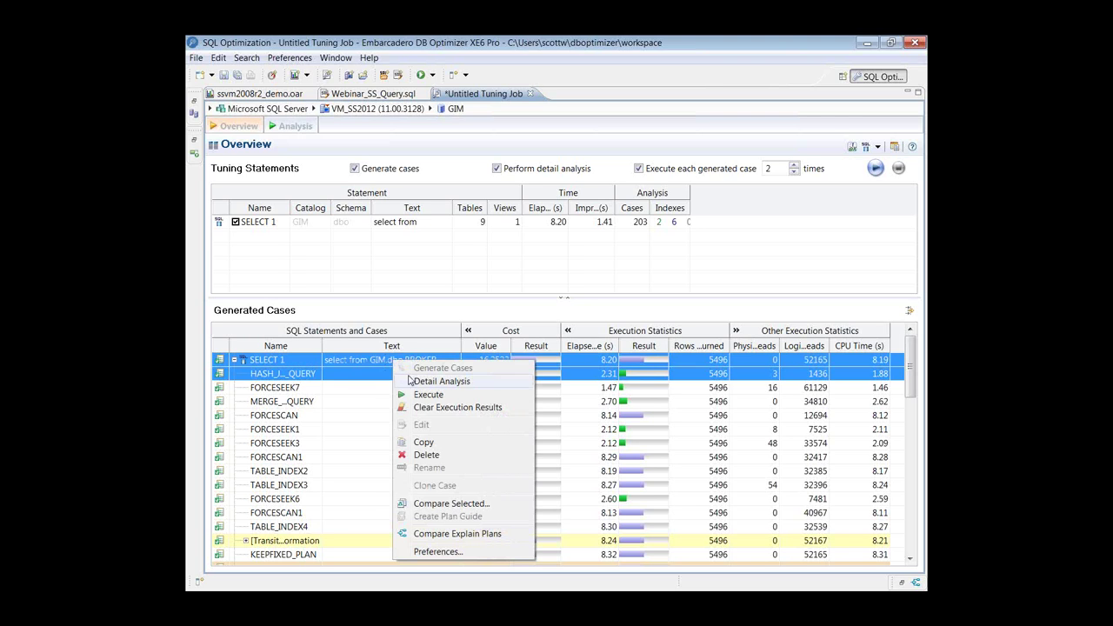
left_click(461, 505)
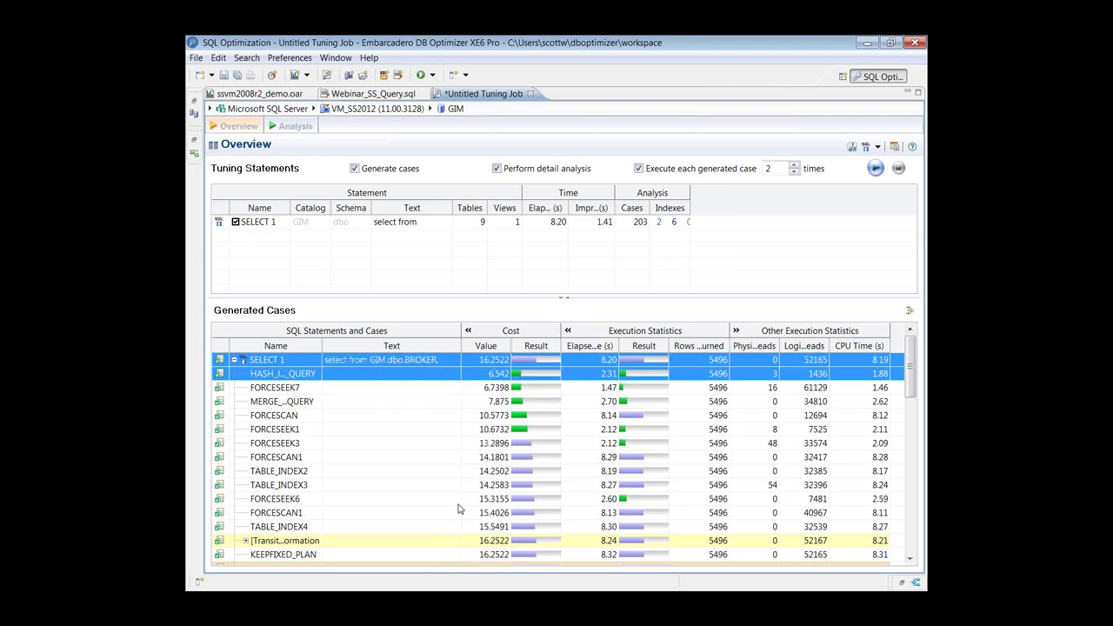
left_click(688, 172)
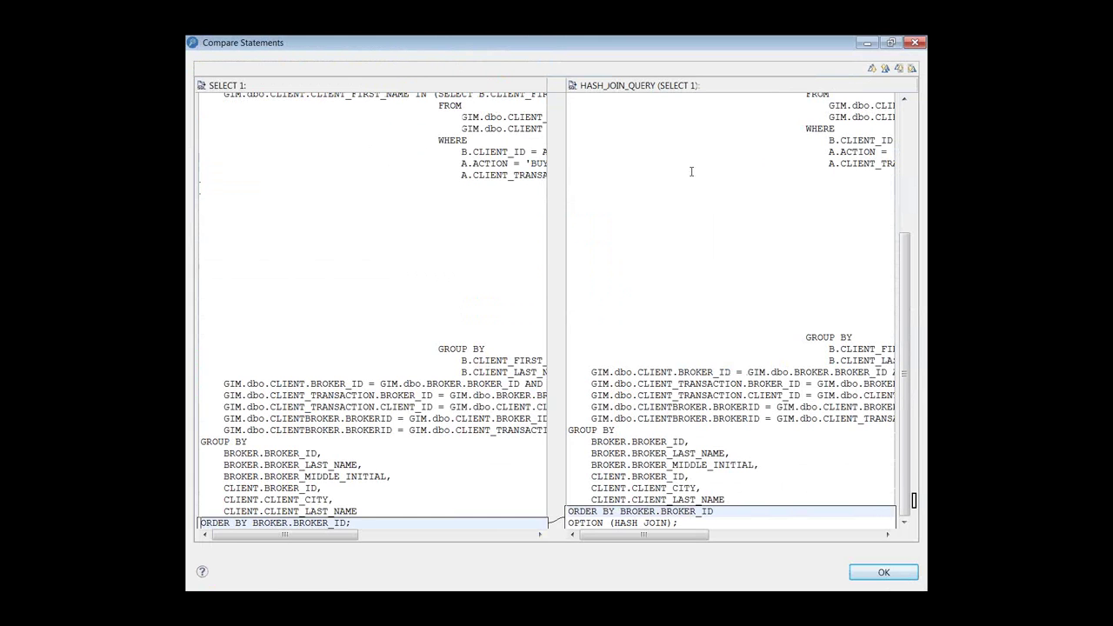
scroll(396, 387, "up", 2)
scroll(531, 448, "down", 2)
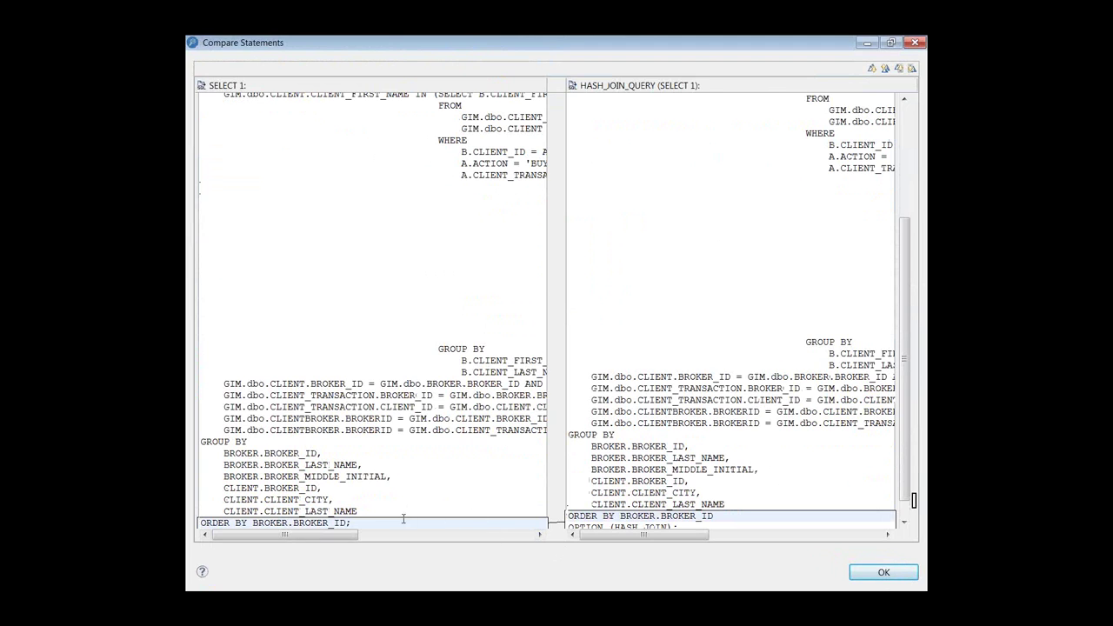
scroll(902, 484, "down", 2)
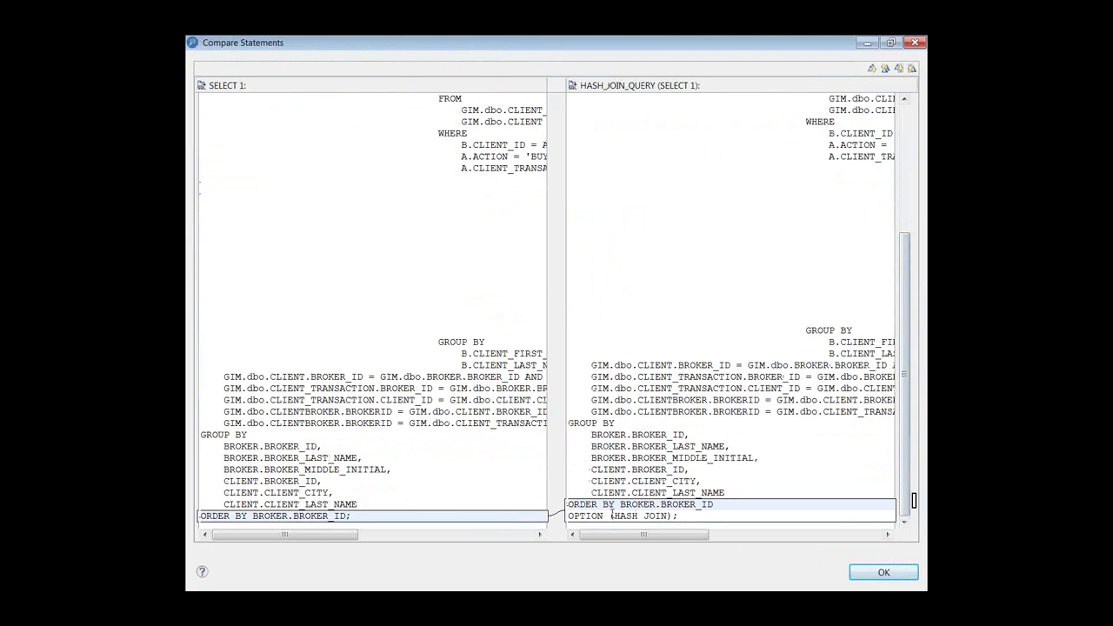
left_click(884, 573)
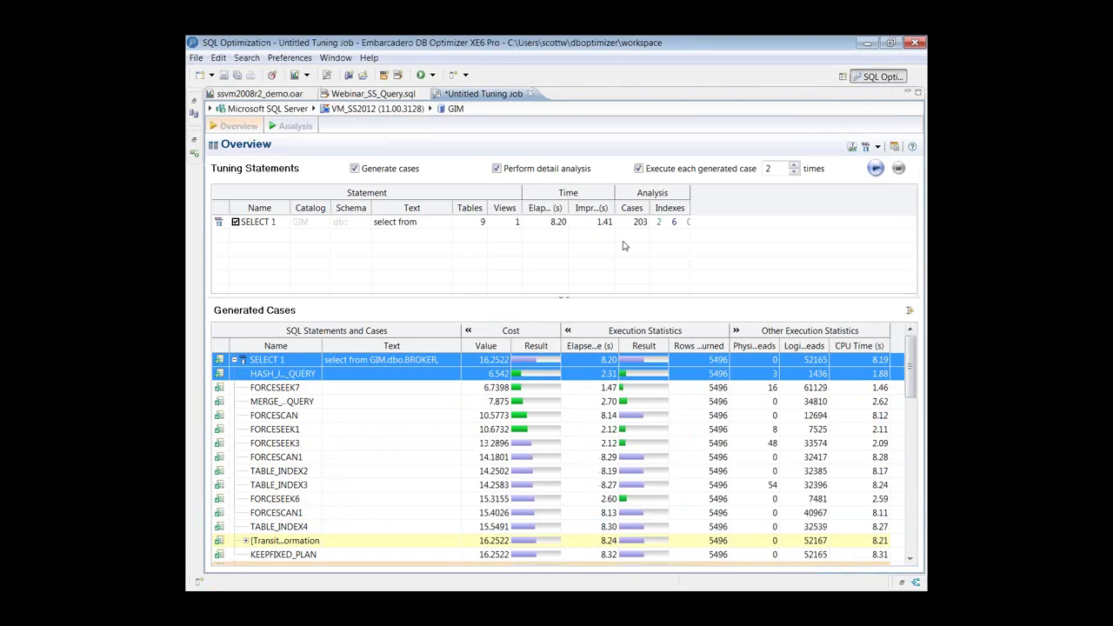
Open the tuning job's index analysis and read the full rationale for the suggested IDX_CLIENT_0 index
left_click(290, 127)
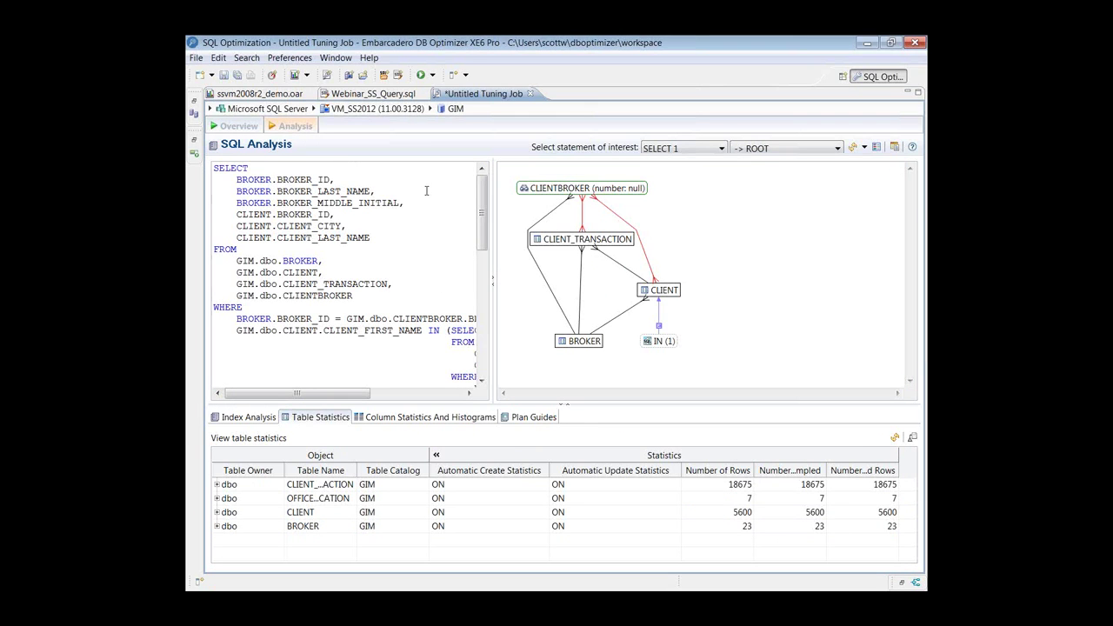
left_click(255, 418)
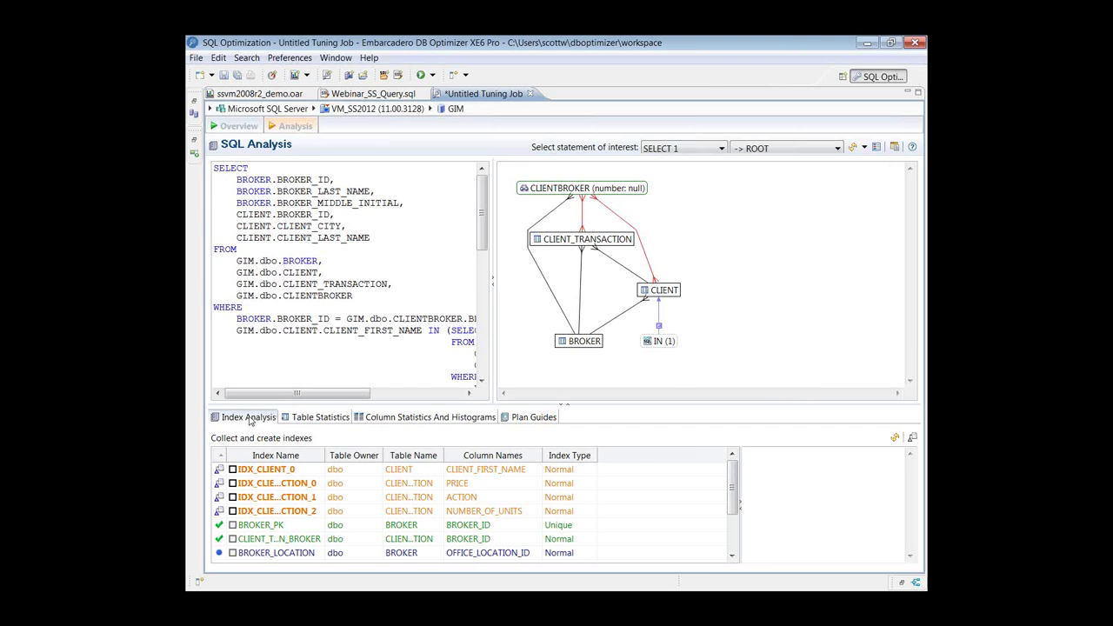
left_click(266, 472)
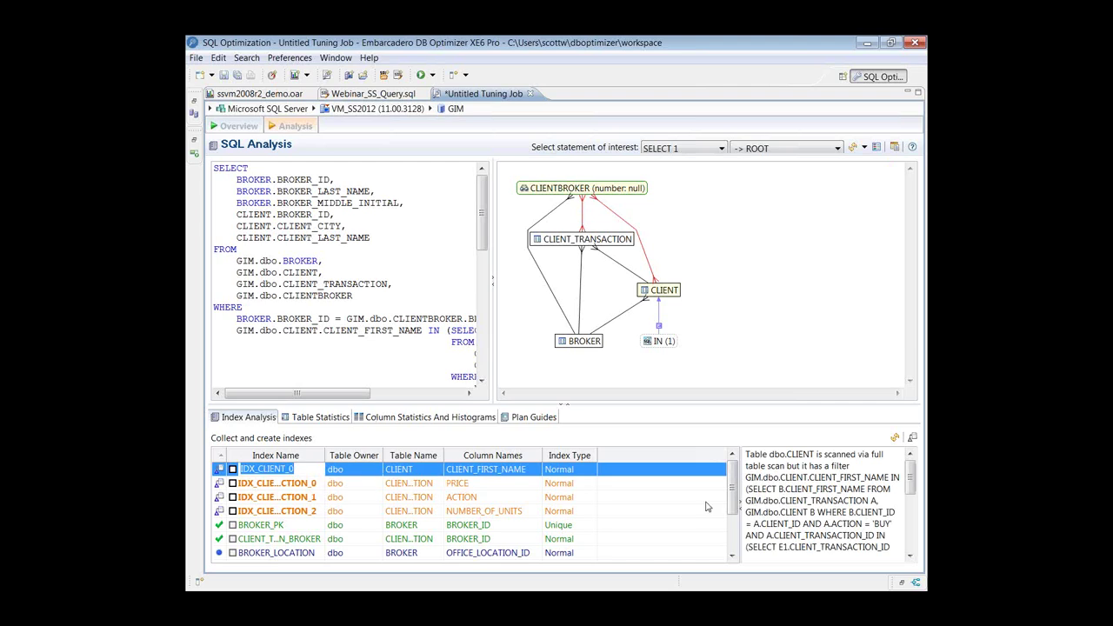
left_click(837, 482)
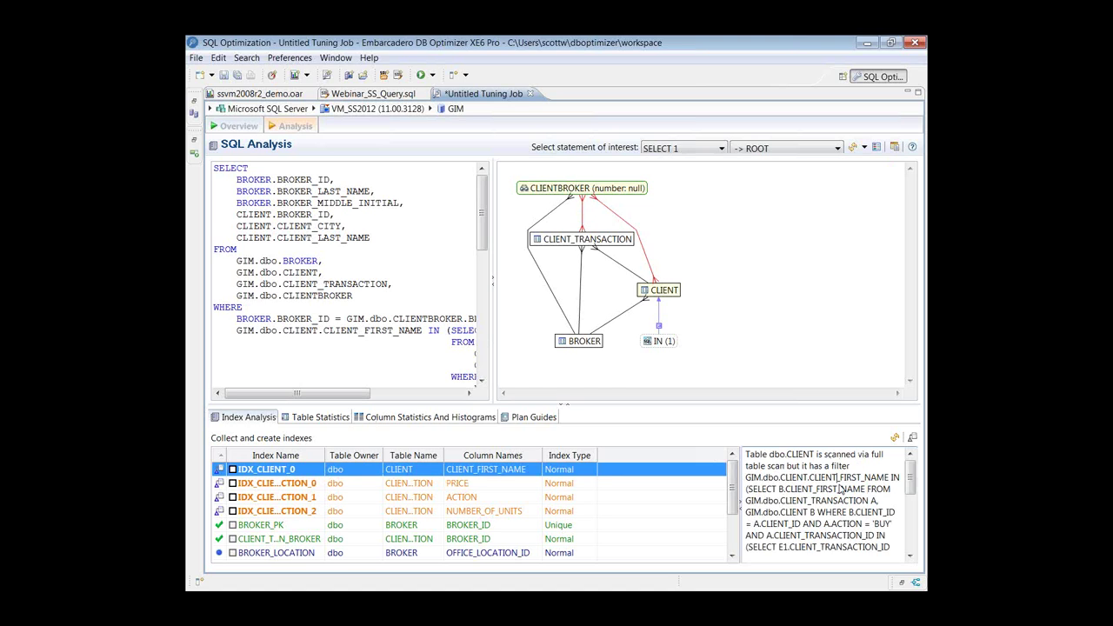
left_click_drag(912, 483, 916, 554)
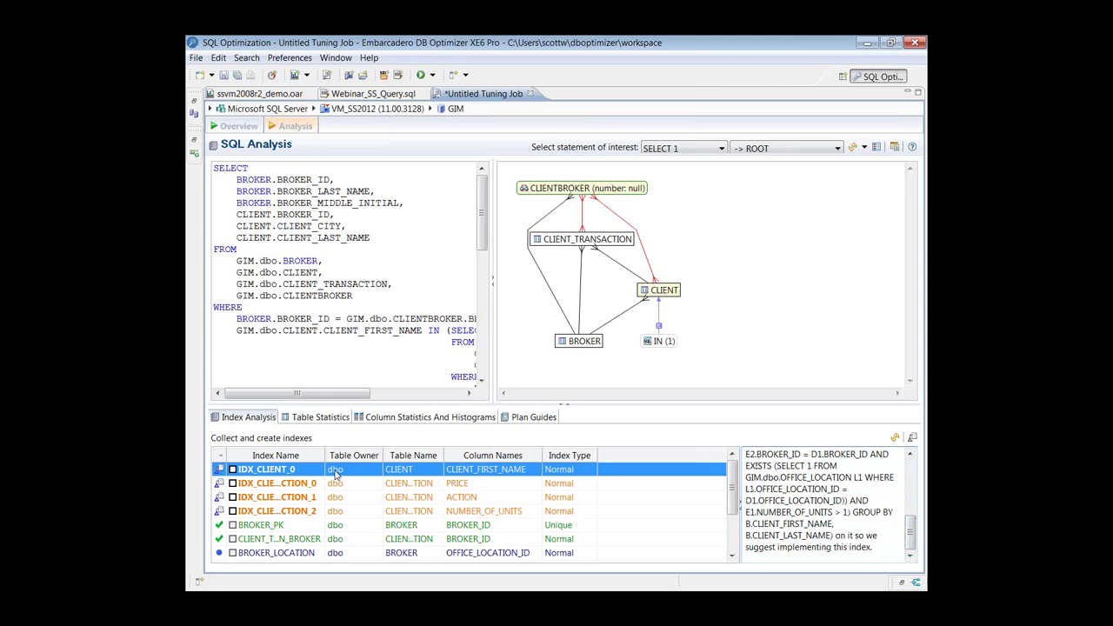
Mark the suggested IDX_CLIENT_0 index for creation and show the index types available for it
right_click(291, 474)
left_click(233, 470)
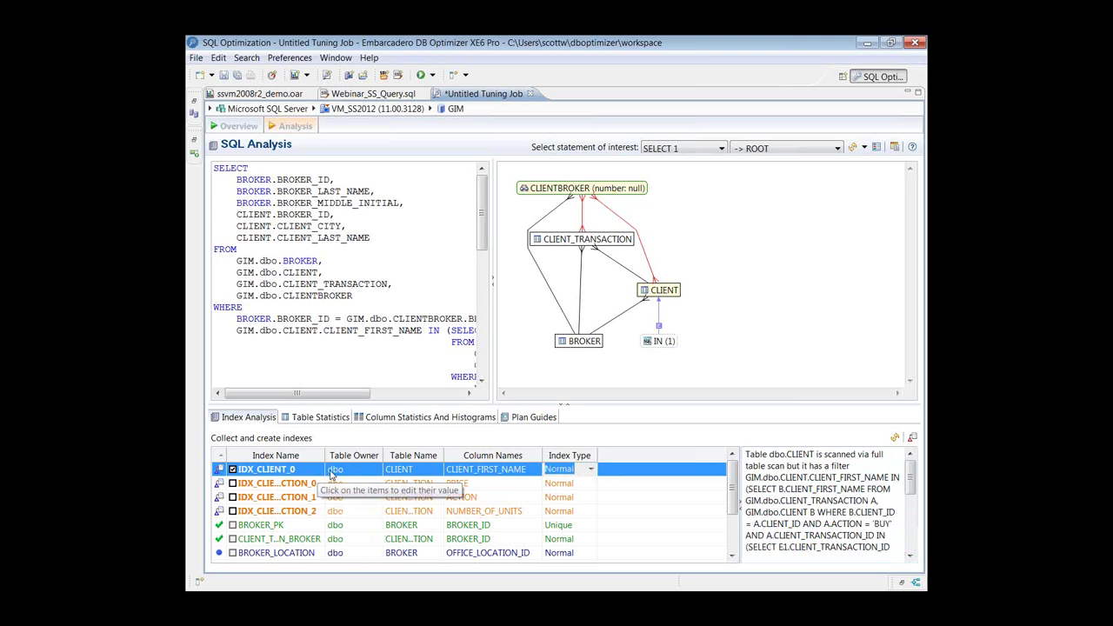
left_click(592, 470)
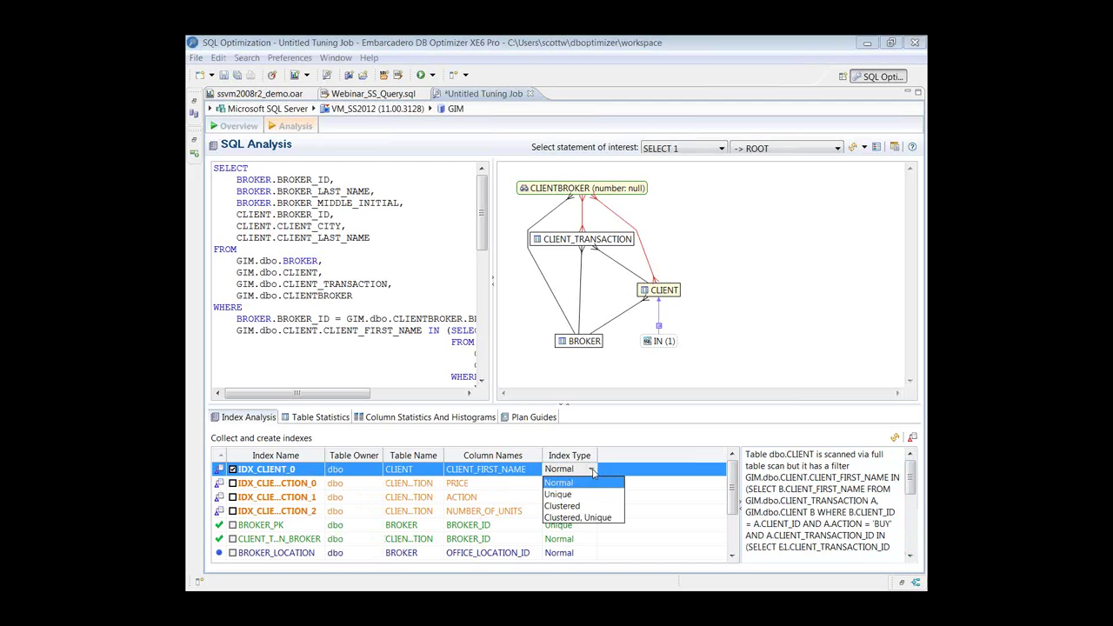
Preview the CREATE INDEX statement for the marked IDX_CLIENT_0 index and cancel without executing it
right_click(494, 470)
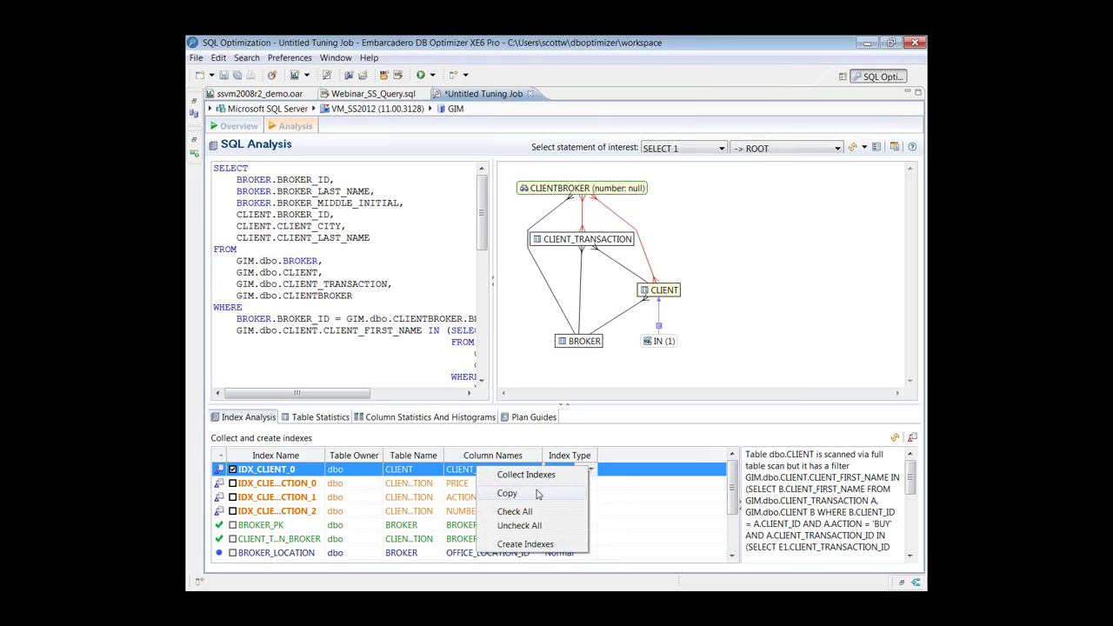
left_click(525, 543)
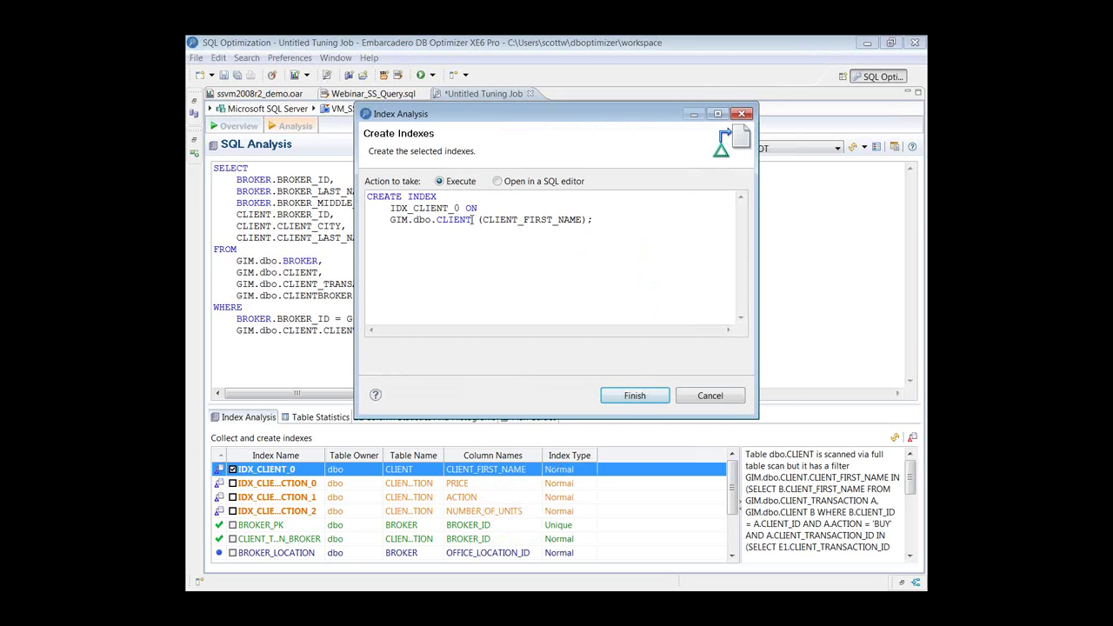
left_click(718, 396)
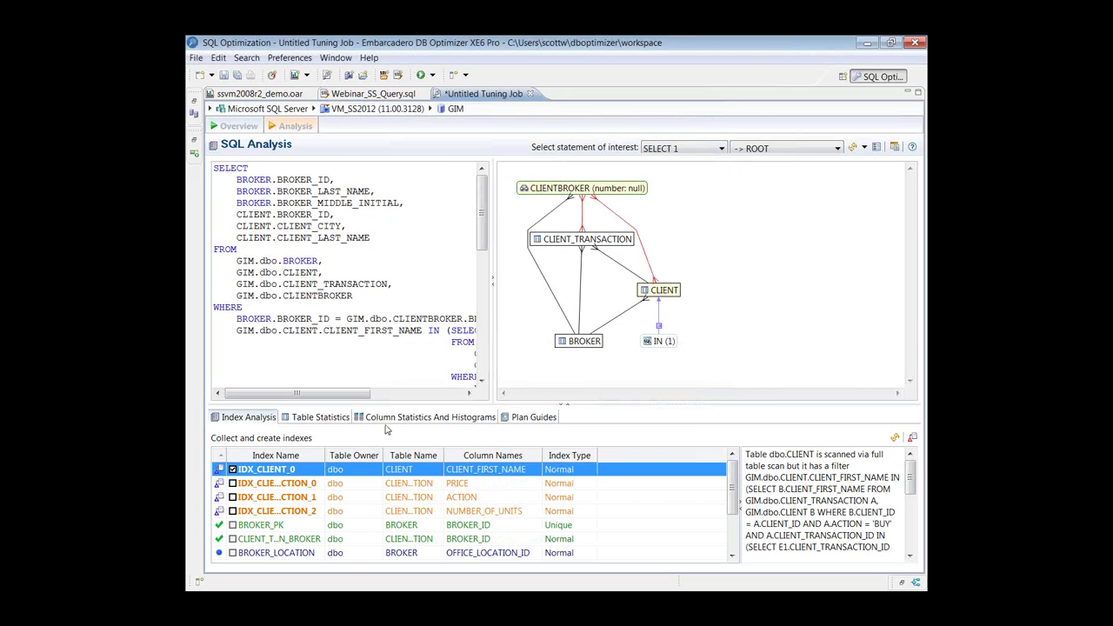
Examine the tuning job's table statistics, expanding and collapsing the partition details of the CLIENT_TRANSACTION table
left_click(318, 419)
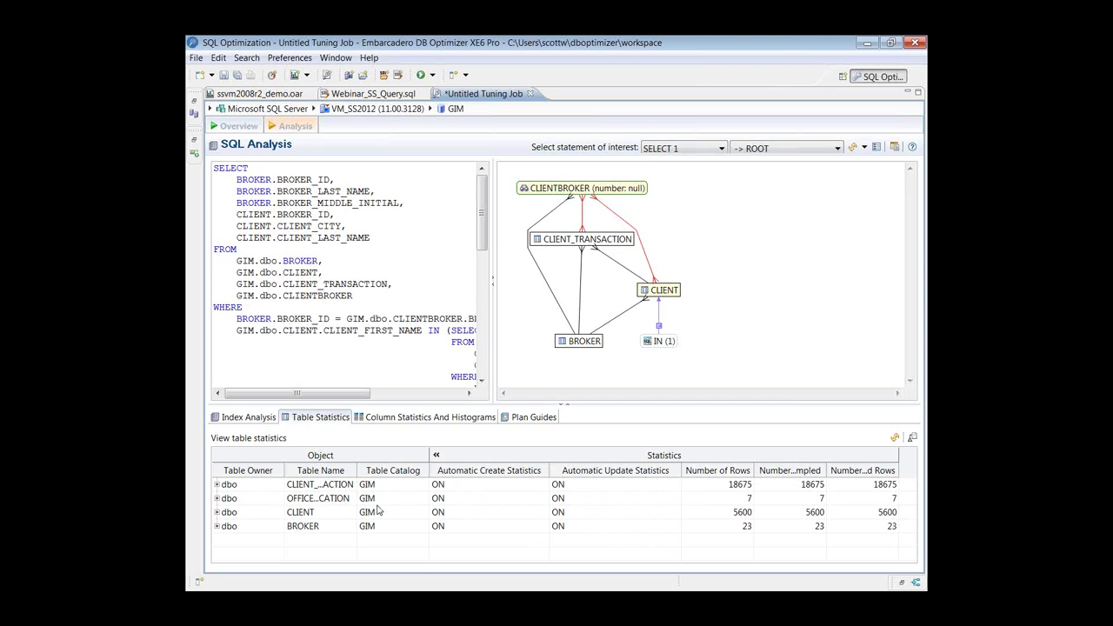
left_click(218, 484)
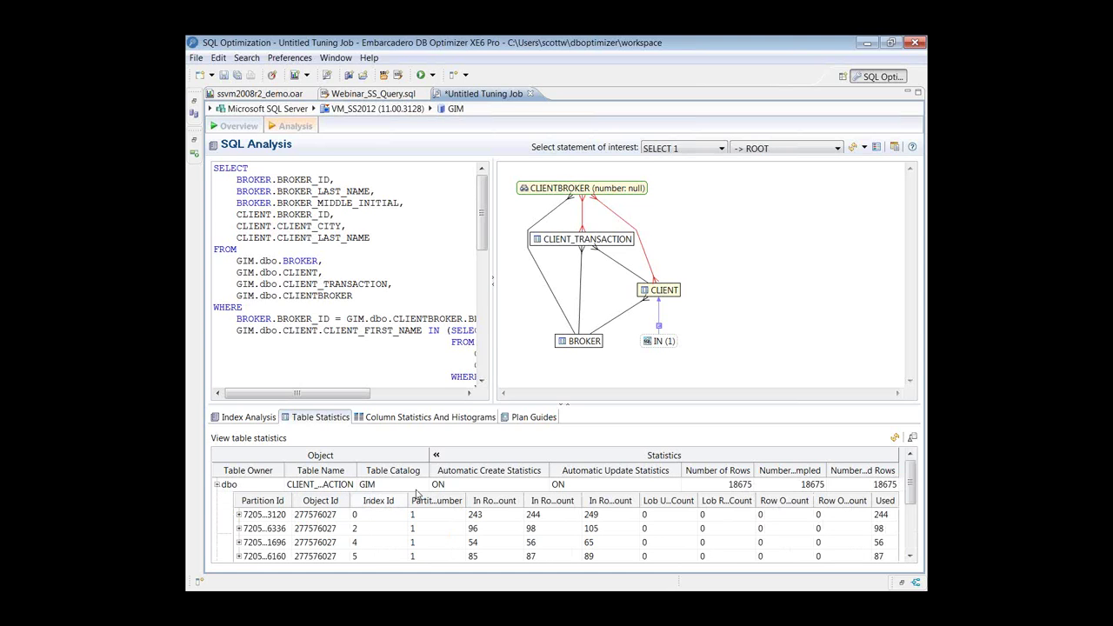
left_click(218, 484)
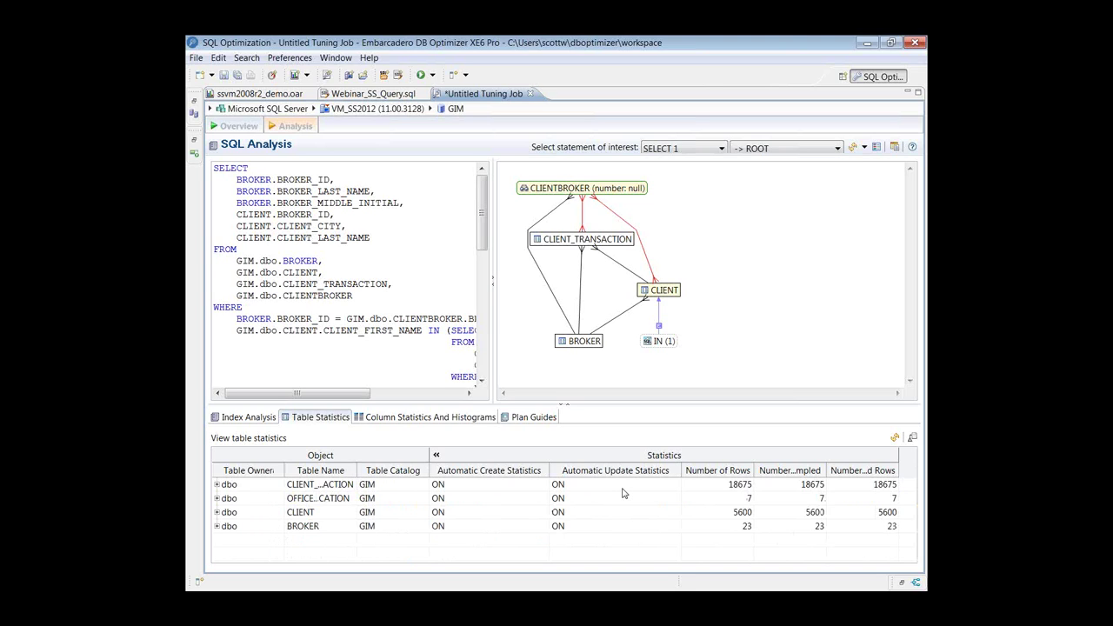
View the column statistics and histograms and the plan guides, ending back at the index analysis
left_click(393, 419)
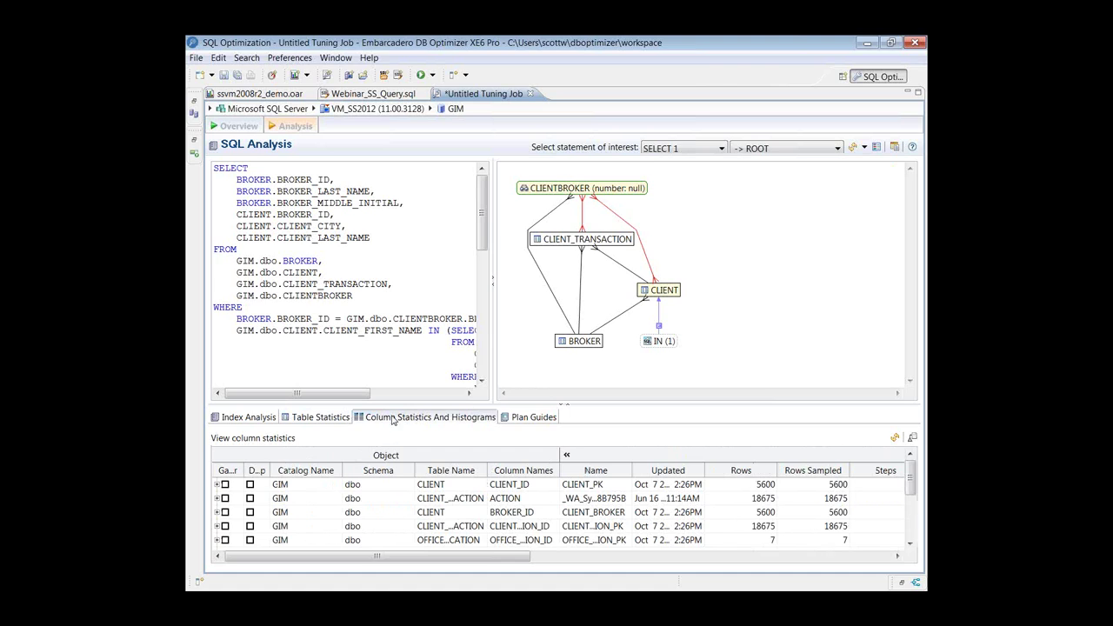
left_click(534, 418)
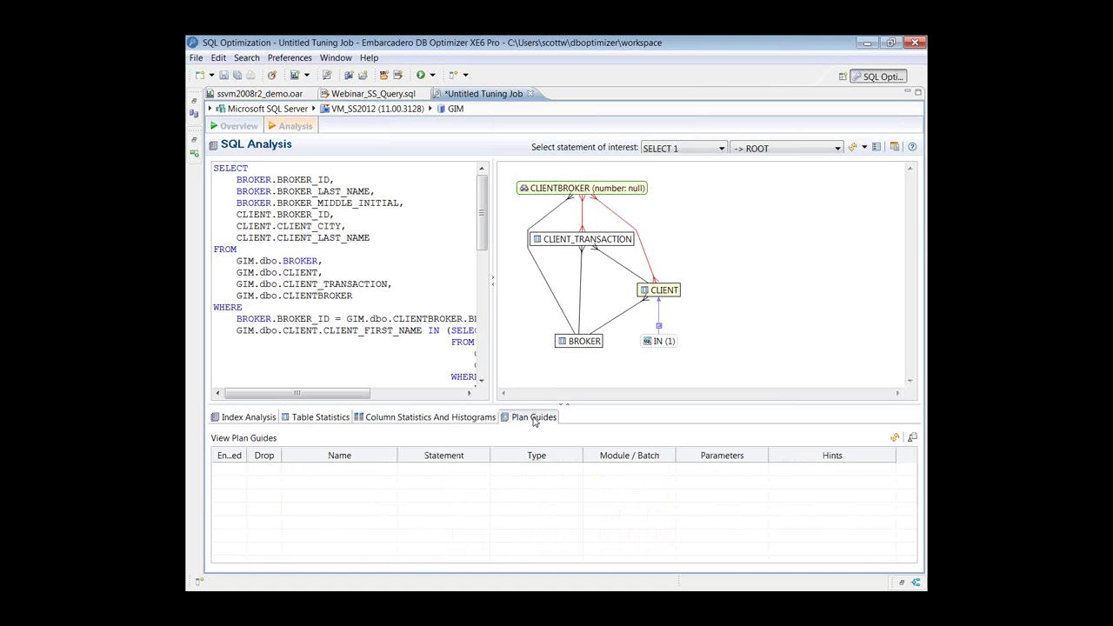
left_click(248, 419)
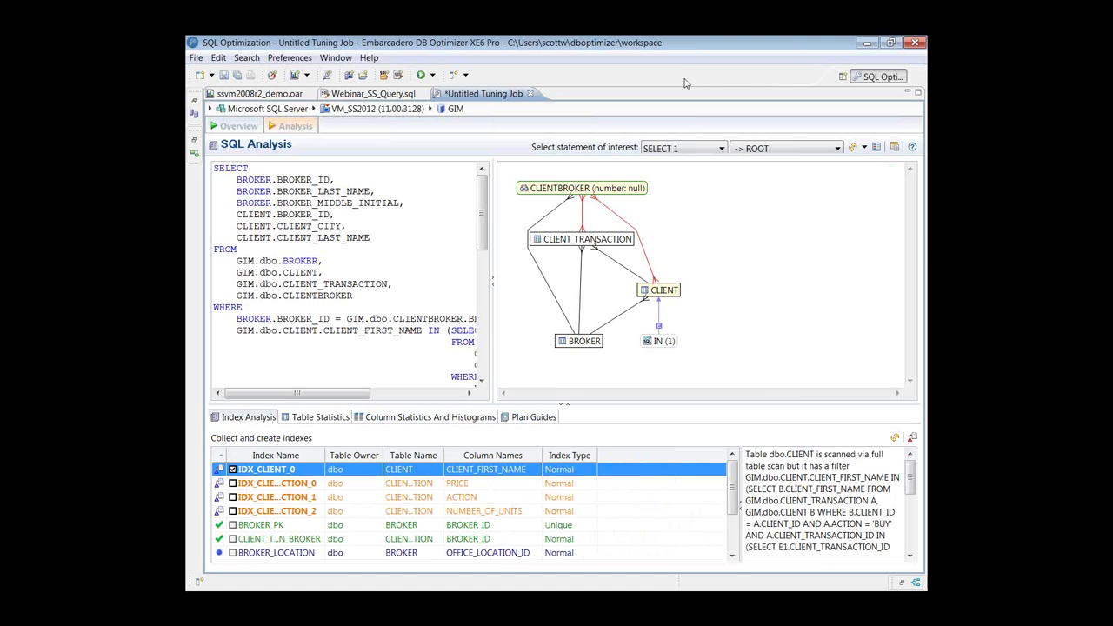
Show the ssvm2008r2_demo.oar profiling session and minimize DB Optimizer to return to DB Change Manager
left_click(258, 95)
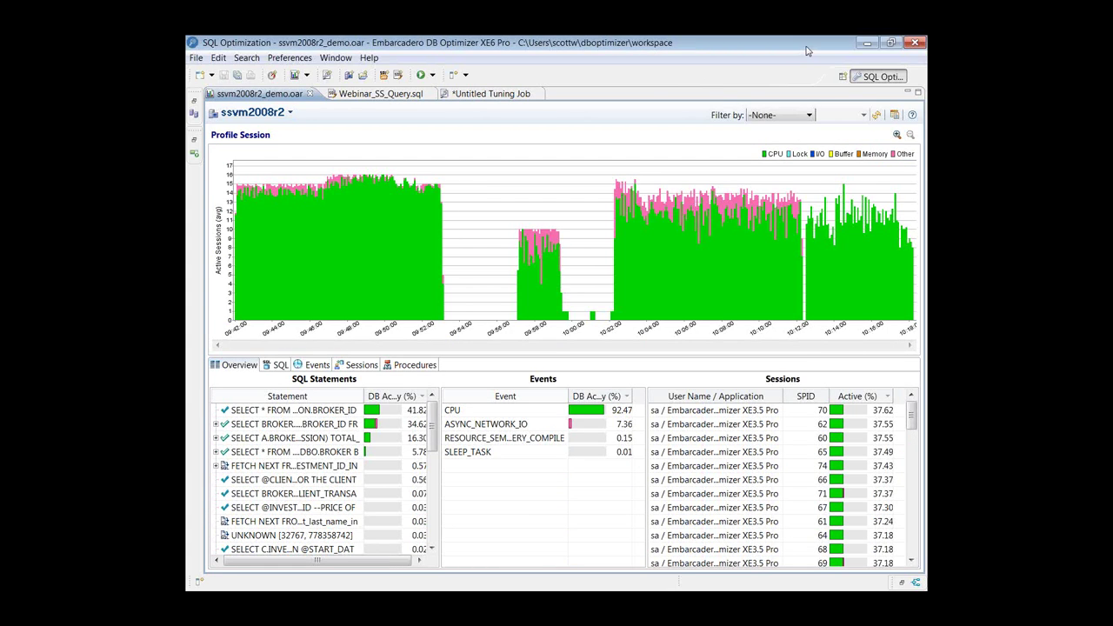
left_click(866, 43)
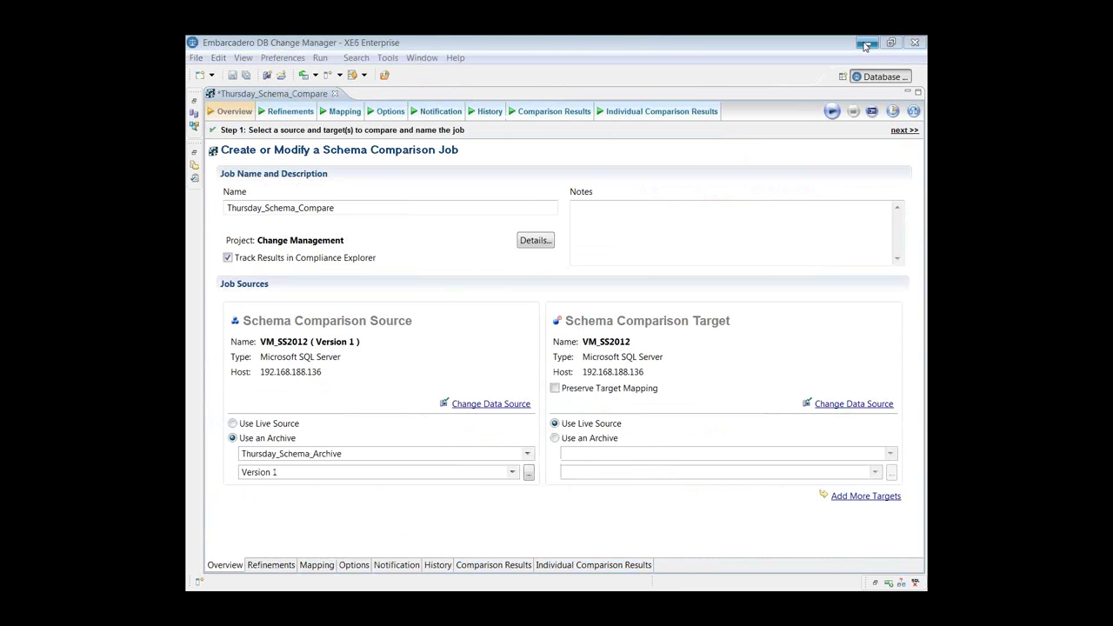